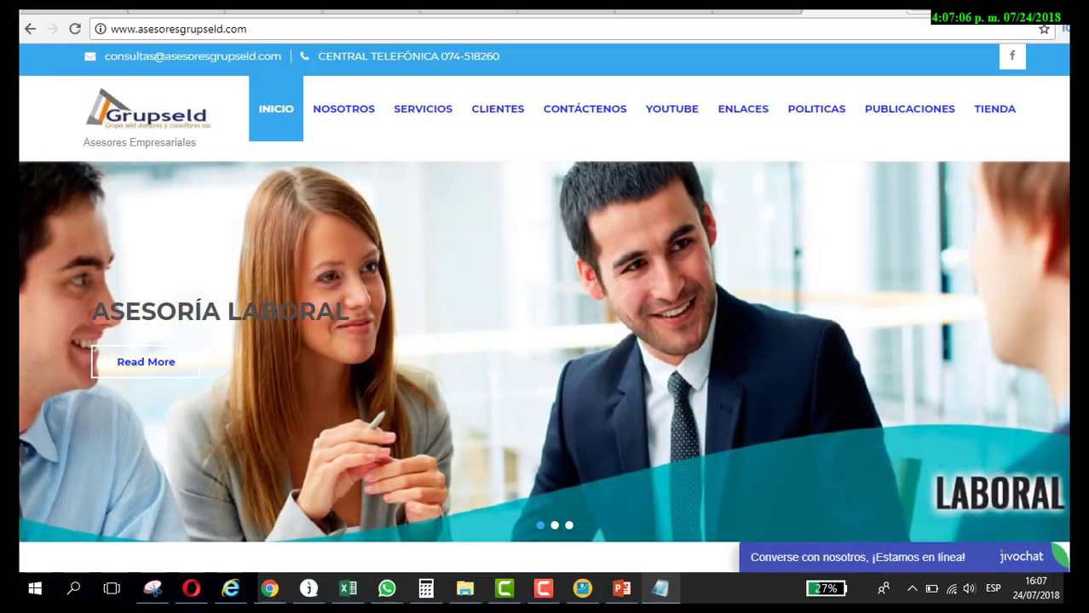
Step: Open the Emitir Boleta de Venta form under Comprobantes de pago > SEE - SOL
click(753, 12)
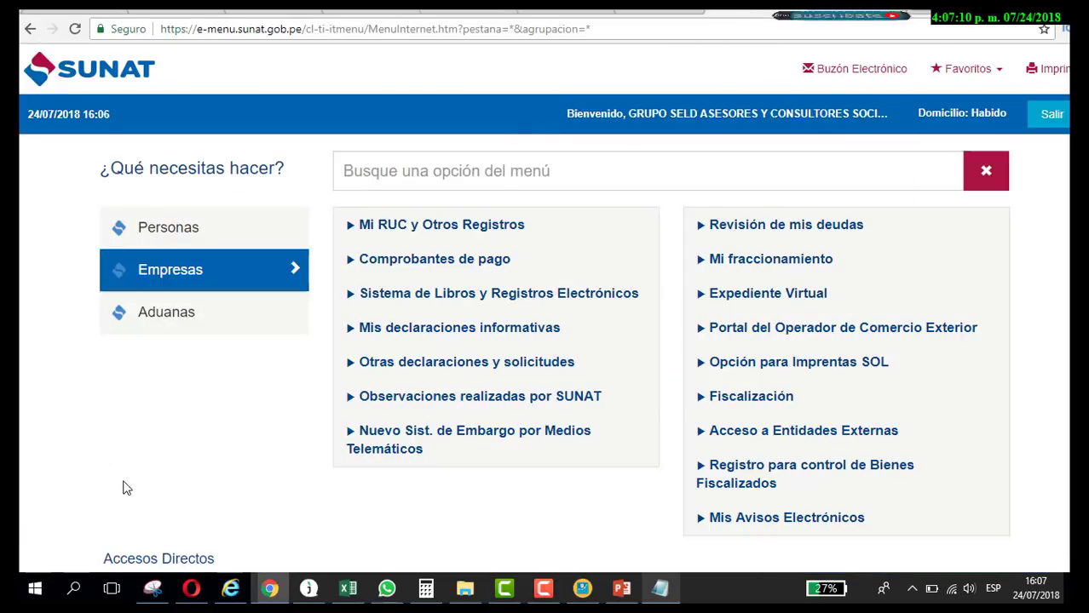
click(351, 271)
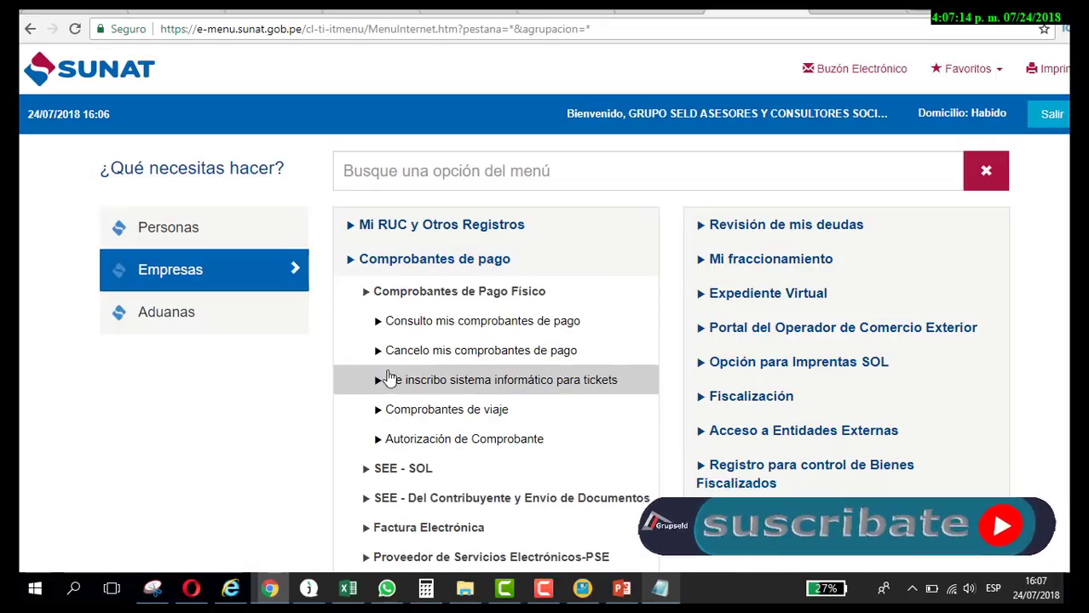
click(365, 293)
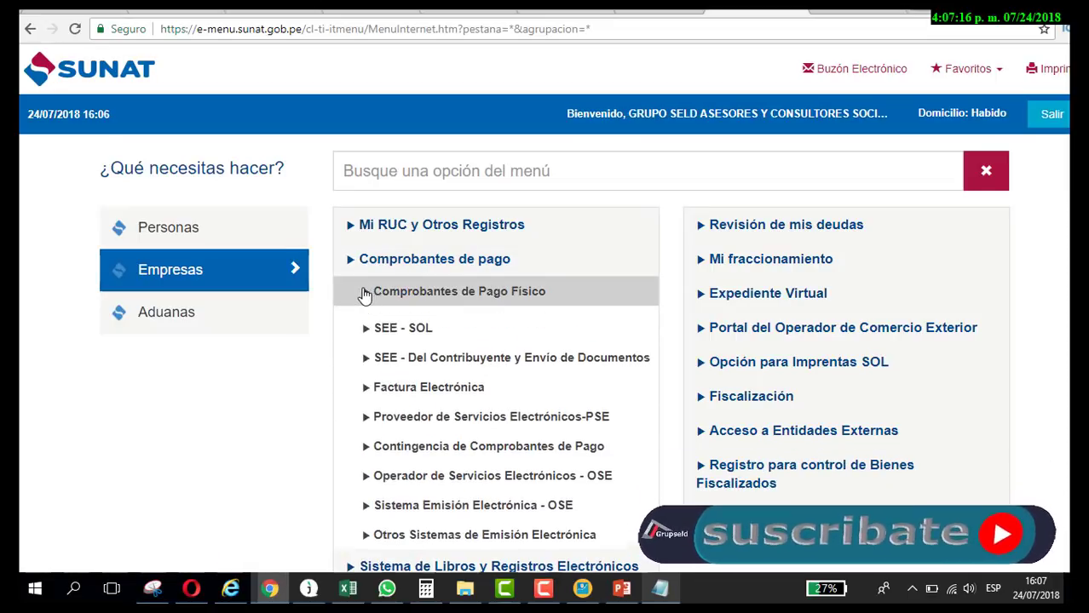
click(366, 320)
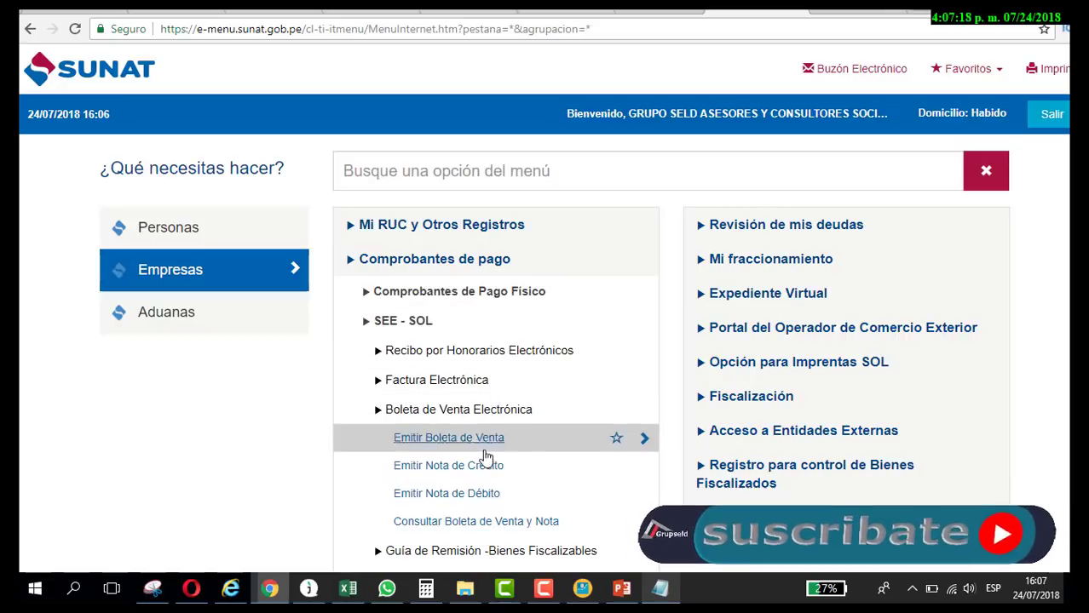
scroll(498, 469, down, 1)
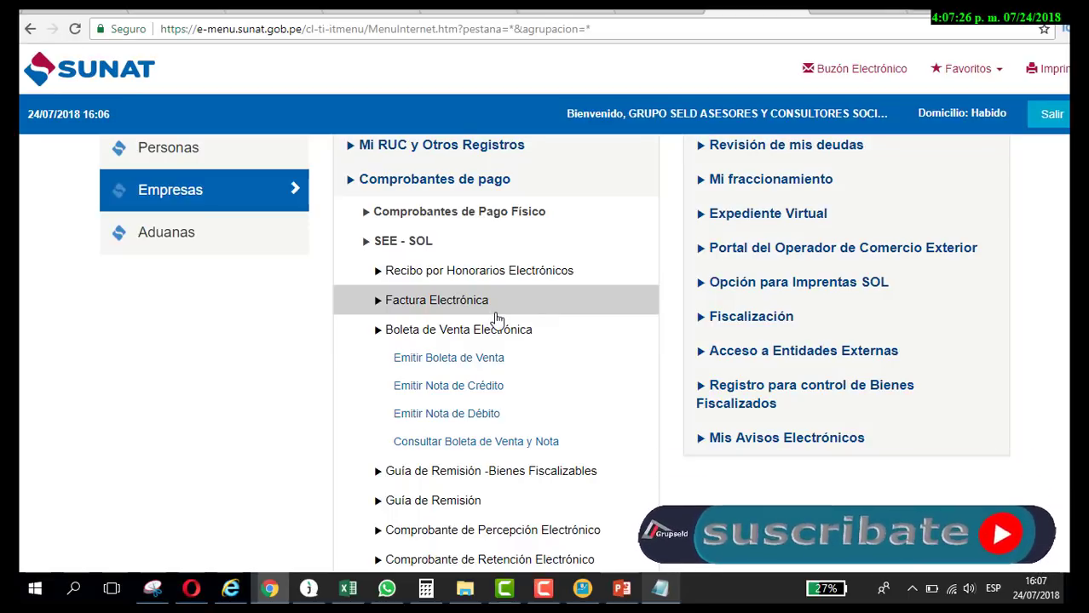
click(492, 364)
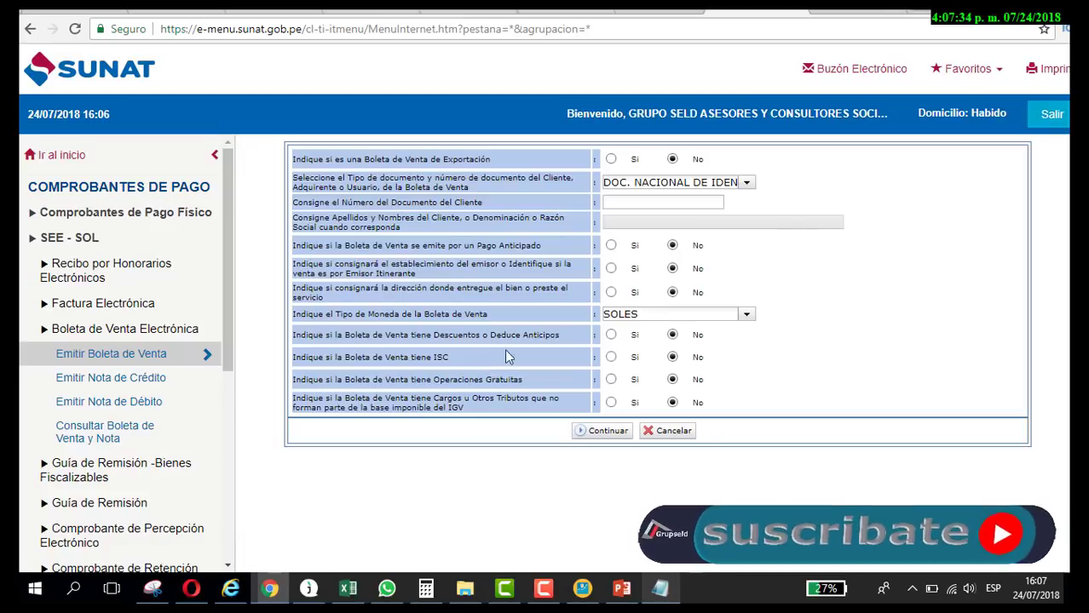
Step: Set the boleta's client document type to SIN DOCUMENTO
click(746, 184)
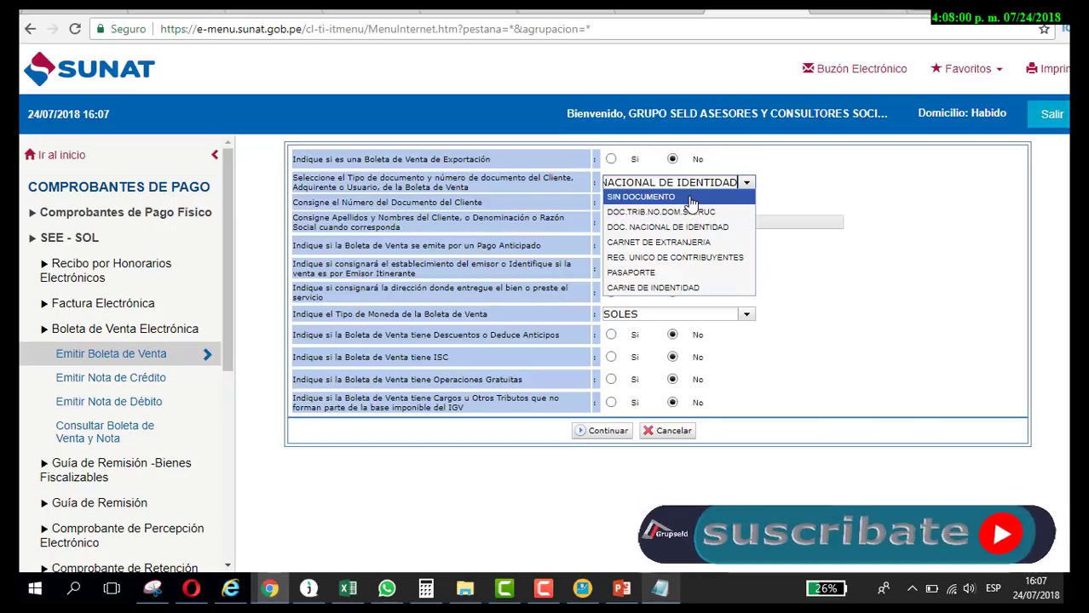
click(687, 199)
Step: Enter XXXX as client name, continue to item entry, then return to the settings form
text(XXXX)
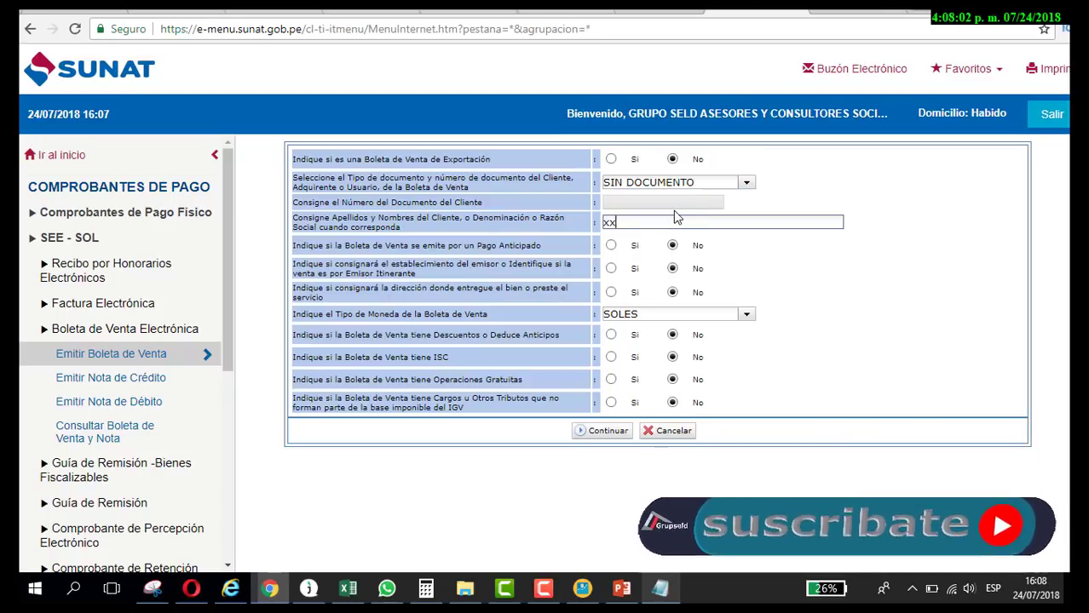
click(628, 434)
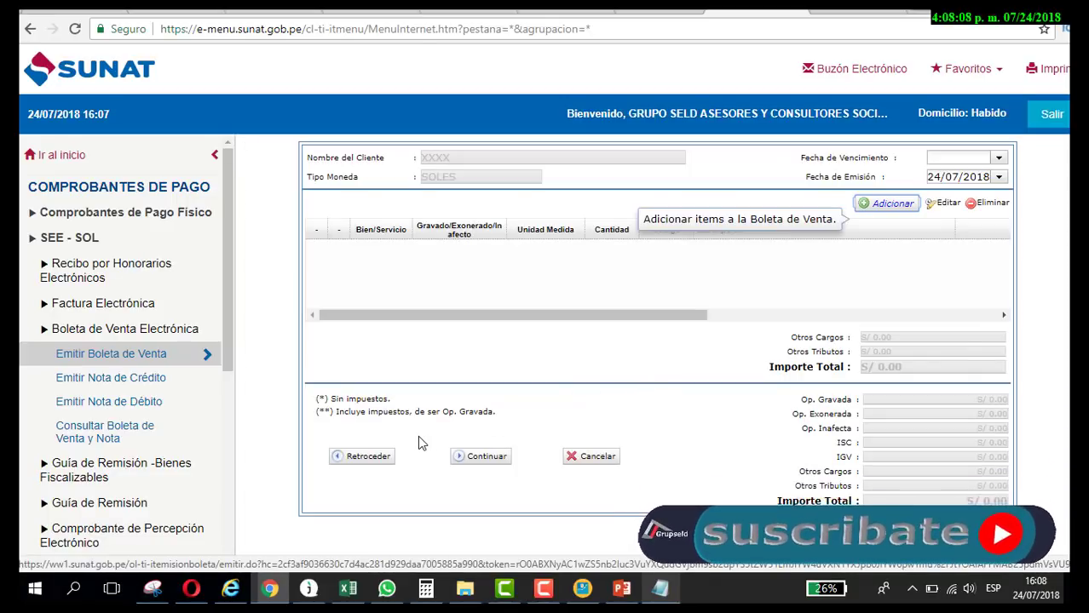
click(379, 462)
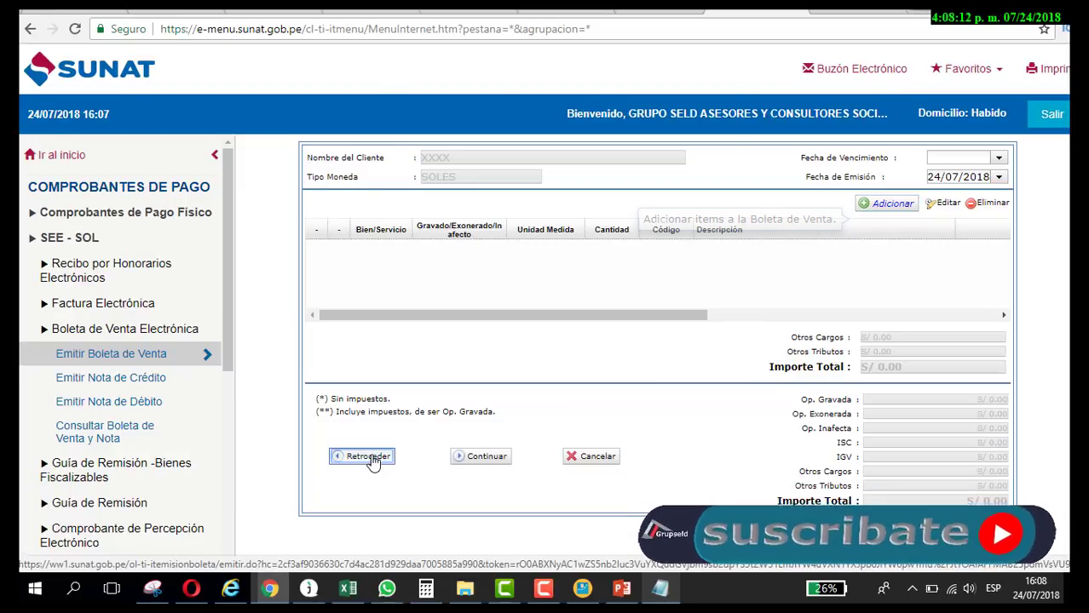
click(625, 134)
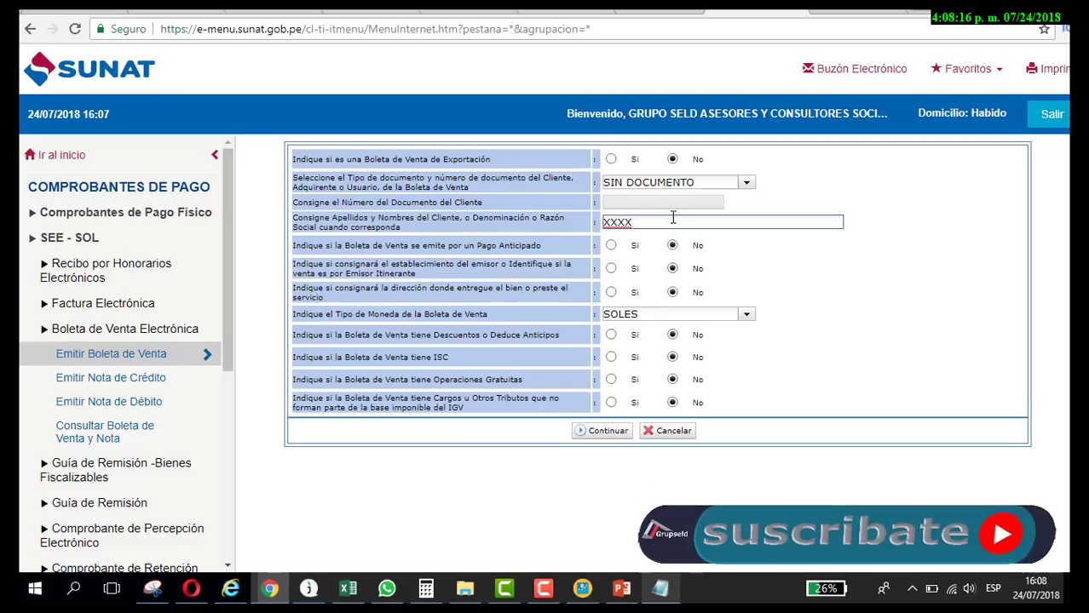
Step: Clear the client name field and keep SIN DOCUMENTO as the document type
double_click(662, 221)
key(BackSpace)
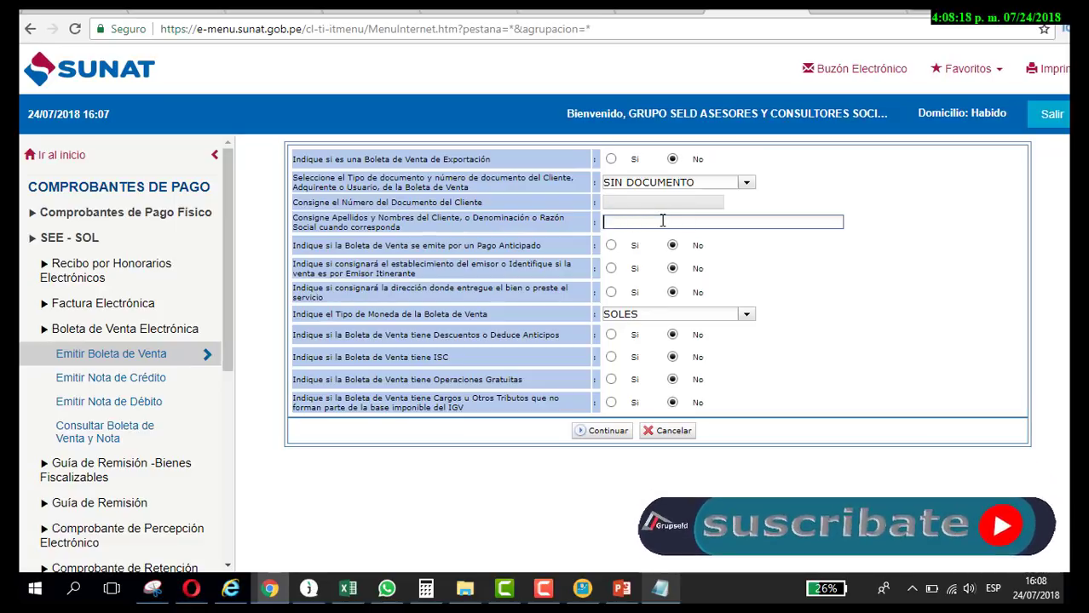
click(812, 292)
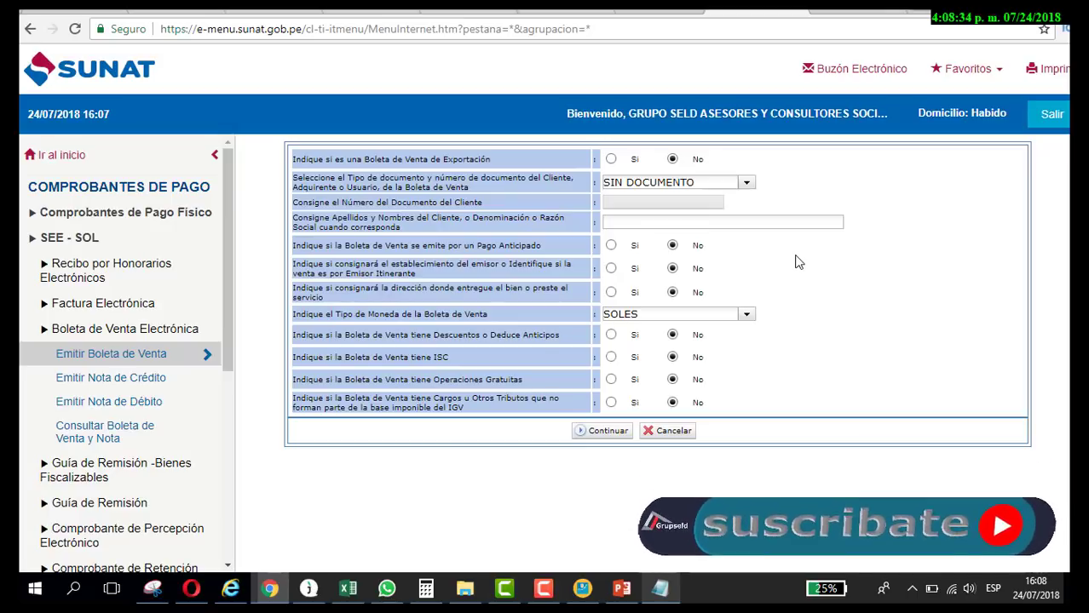
click(751, 184)
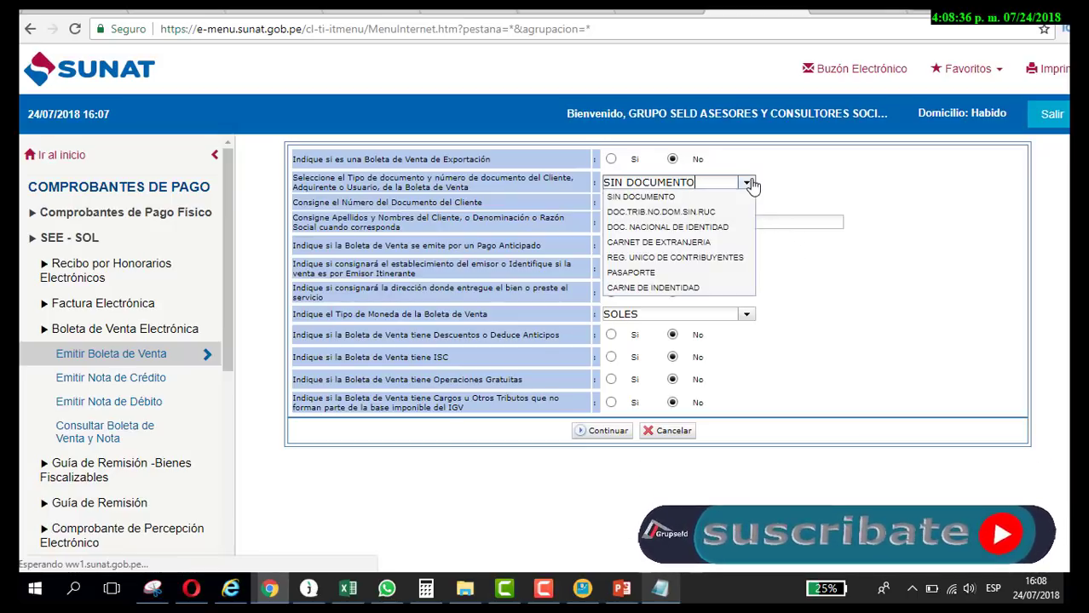
click(789, 198)
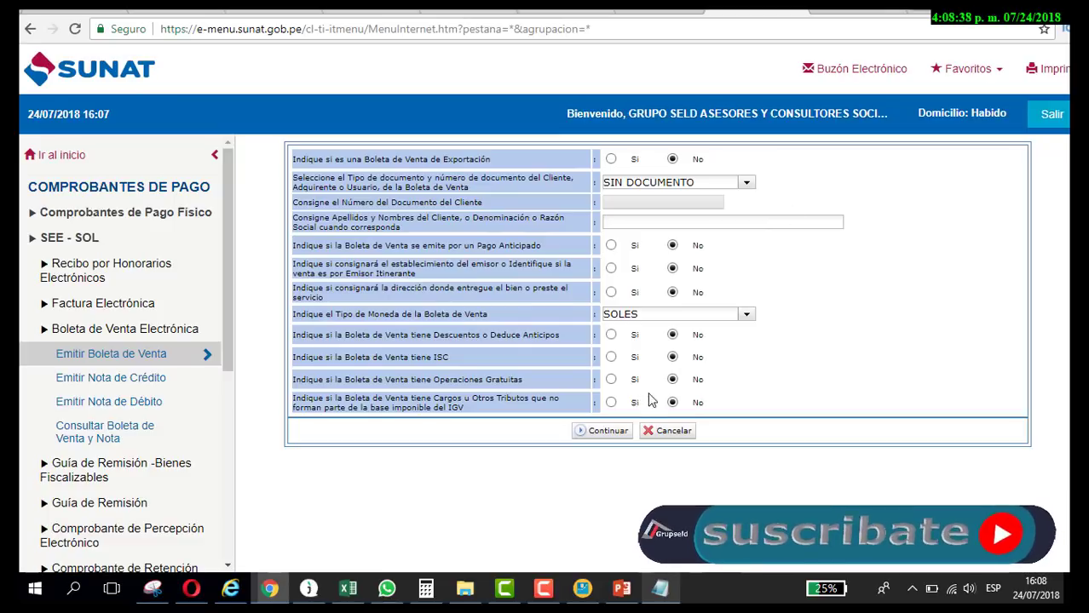
Step: Scroll the Comprobantes de Pago regulation PDF from Artículo 8º down to section 3.10
click(563, 12)
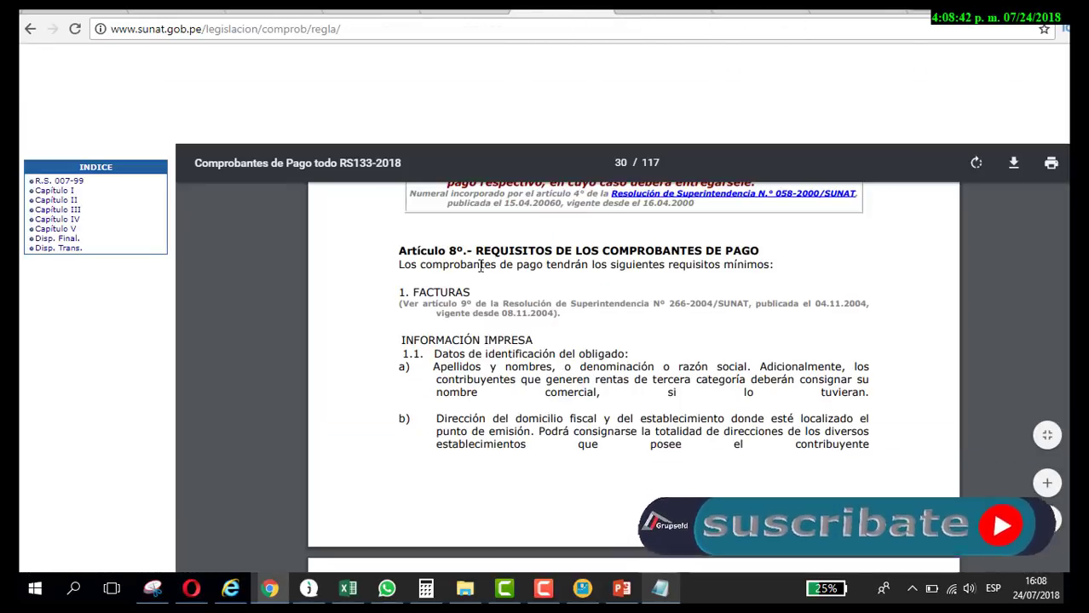
drag(397, 251, 778, 249)
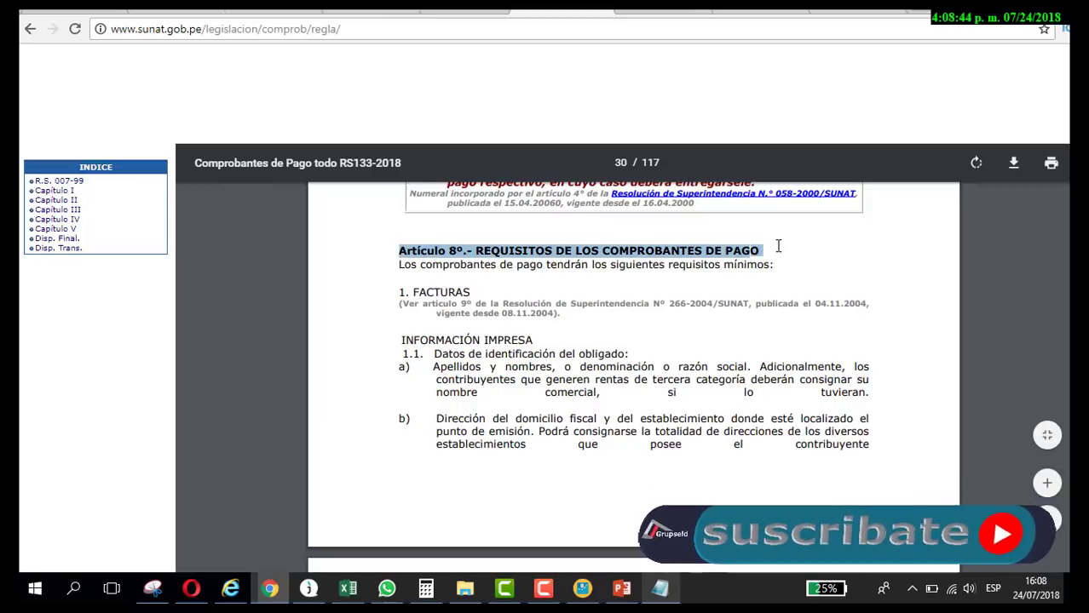
scroll(604, 372, down, 1)
scroll(604, 372, down, 15)
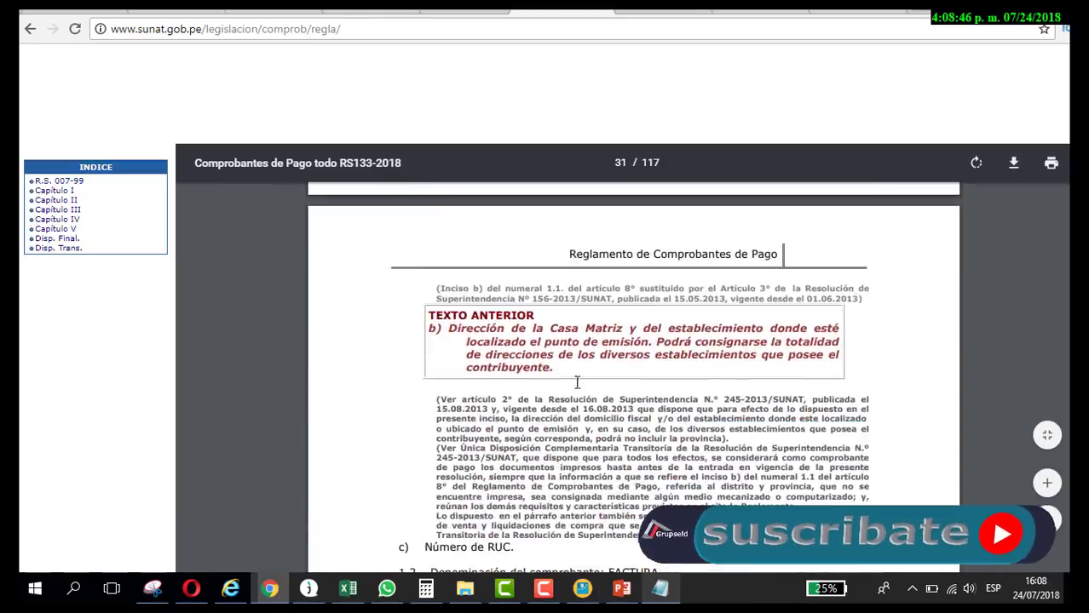
scroll(559, 395, down, 10)
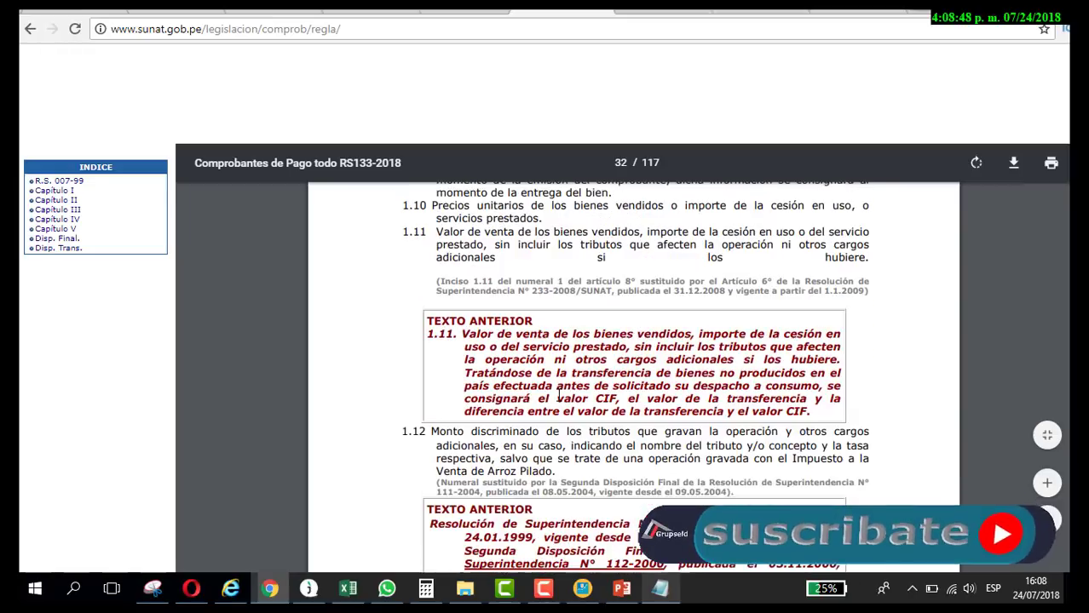
scroll(559, 395, down, 10)
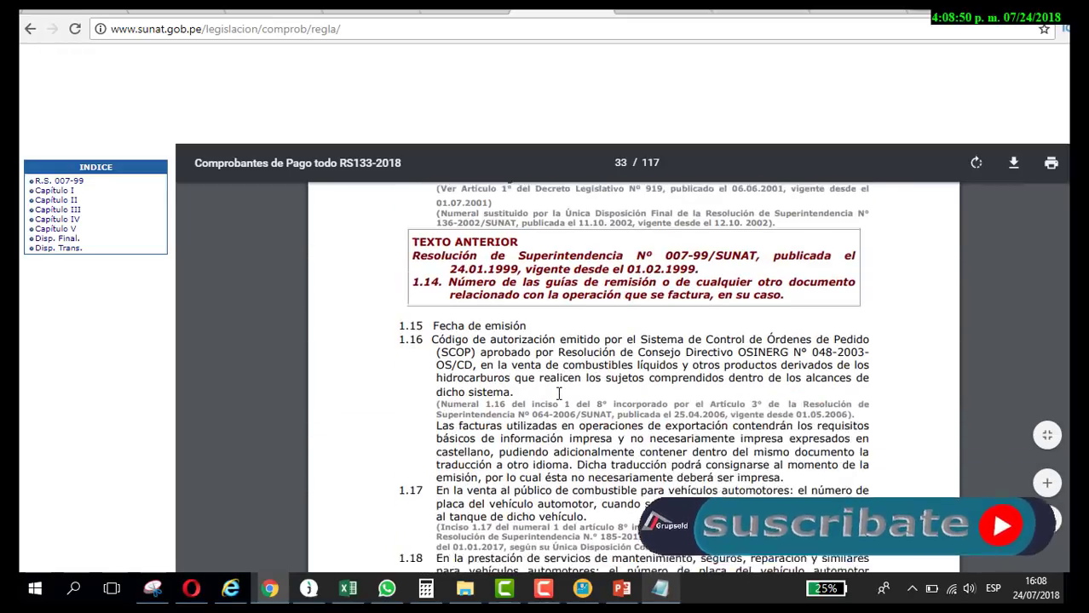
scroll(559, 392, down, 10)
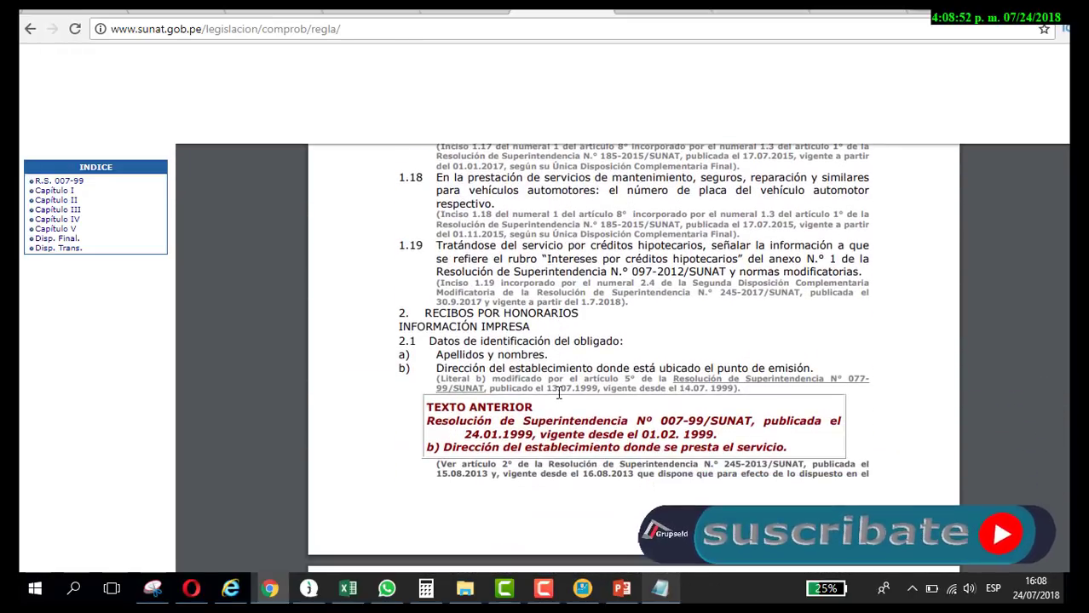
scroll(560, 394, down, 3)
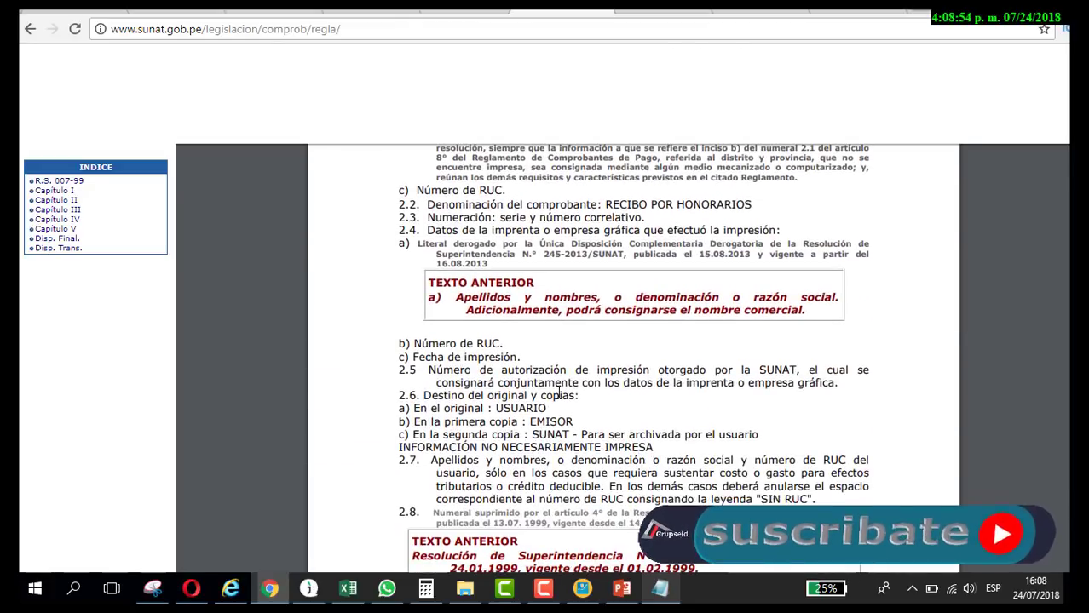
scroll(560, 395, down, 10)
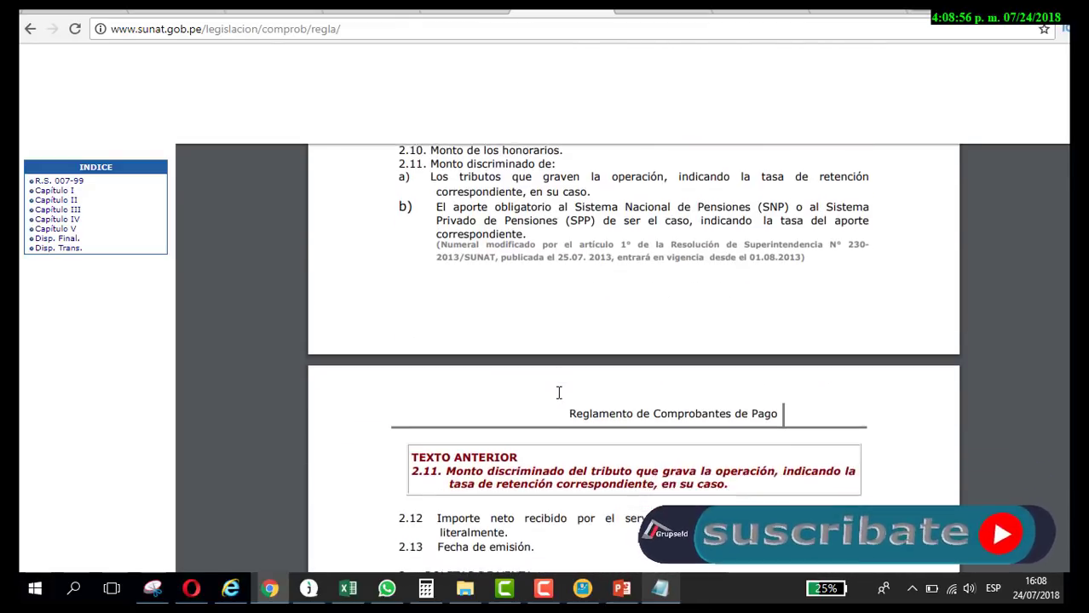
scroll(559, 393, down, 2)
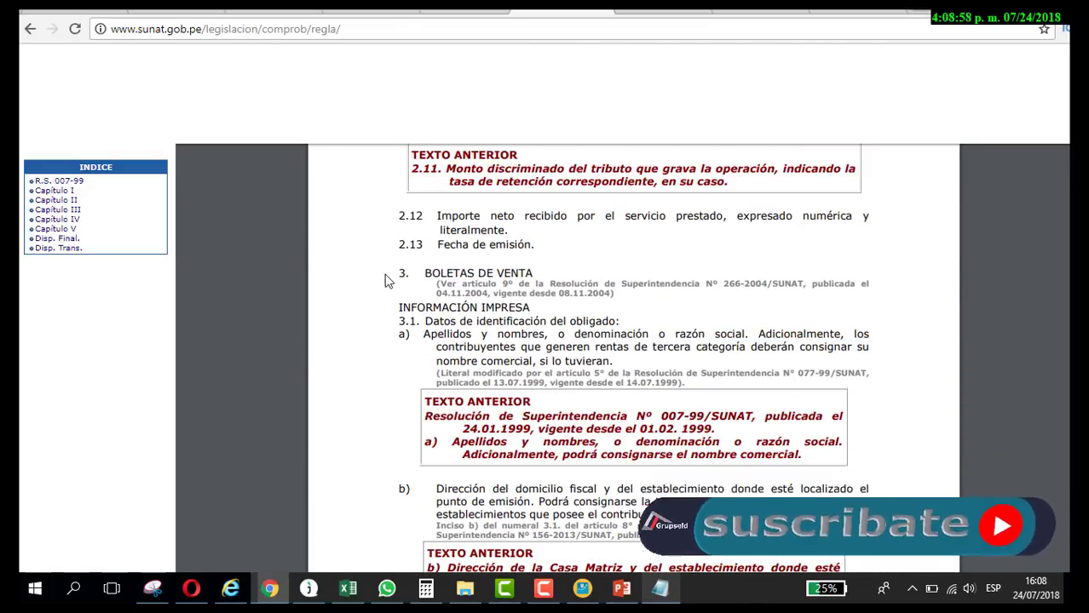
drag(393, 271, 611, 365)
scroll(614, 375, down, 2)
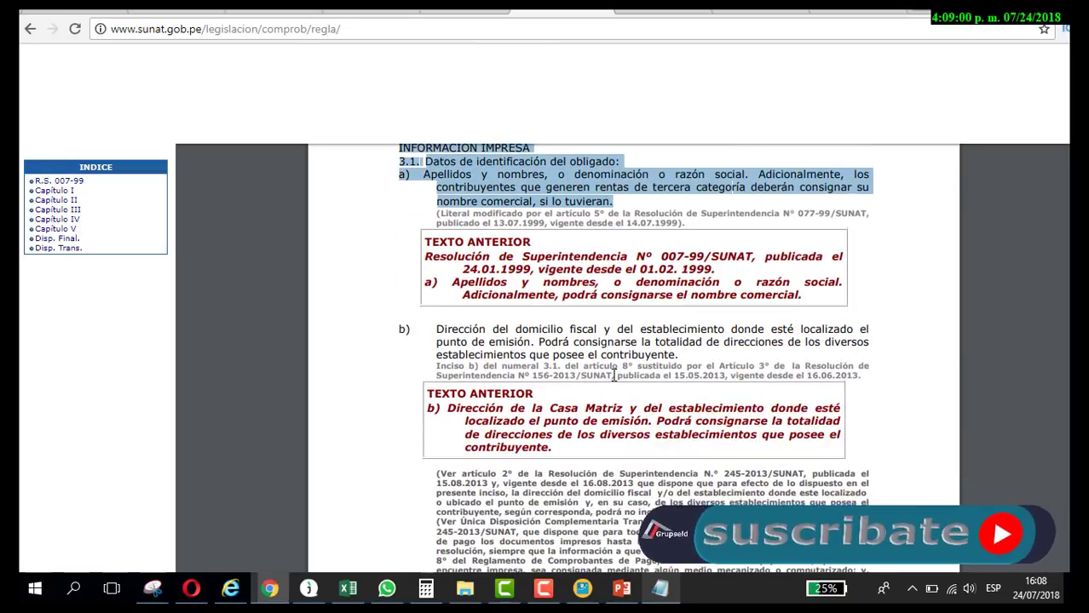
scroll(615, 376, down, 8)
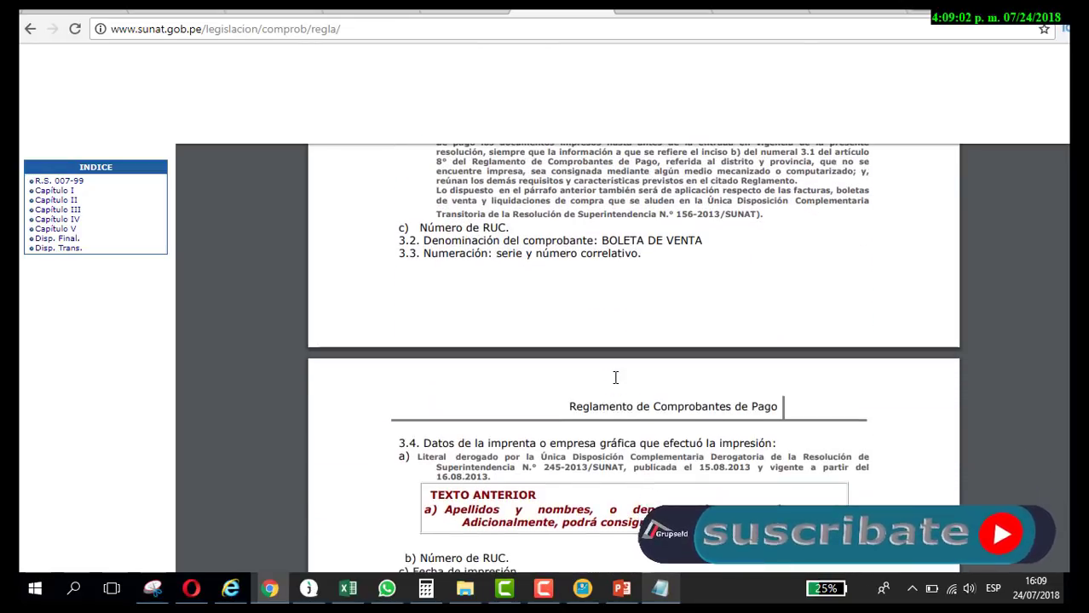
scroll(616, 376, down, 3)
scroll(597, 383, down, 2)
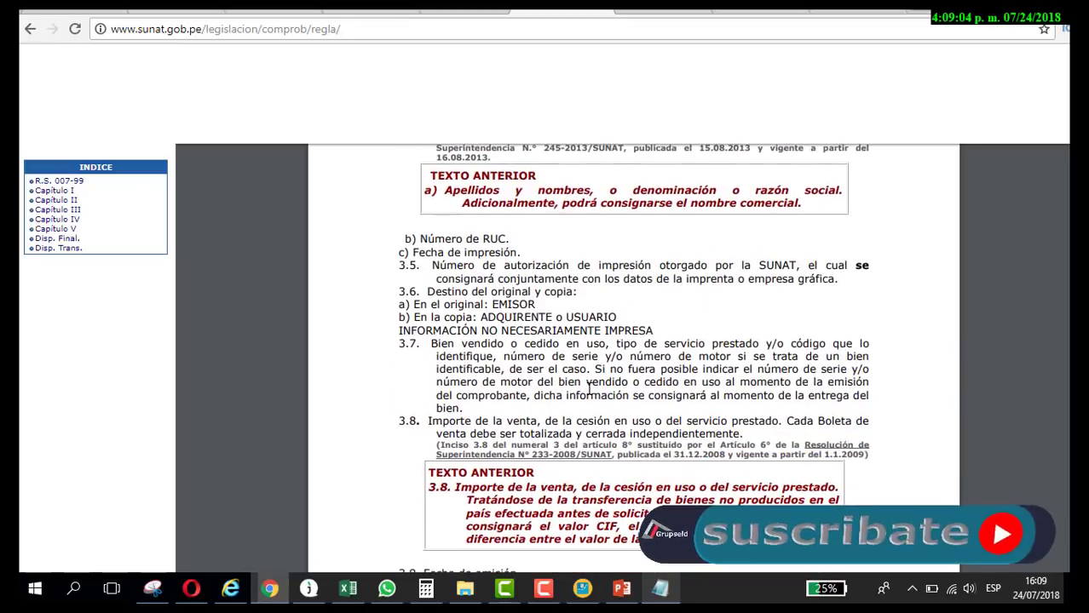
scroll(588, 386, down, 3)
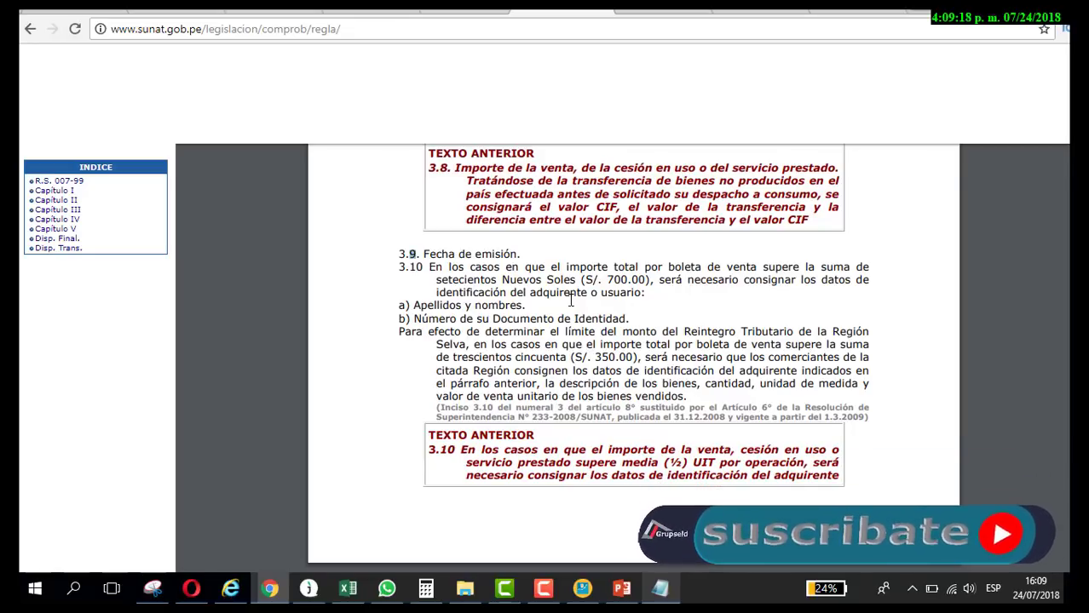
drag(789, 282, 815, 283)
Step: Highlight the 3.10 sentence requiring buyer identification on boletas above S/ 700.00
drag(645, 293, 427, 268)
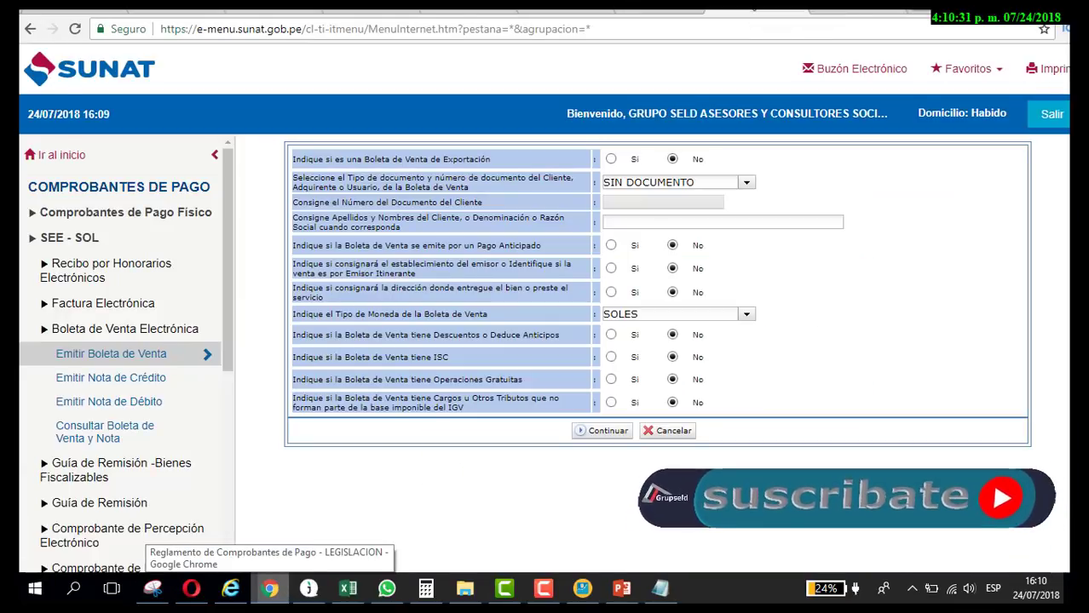
Step: Type the client's full name into the Apellidos y Nombres field of the boleta form
click(269, 588)
mouse_move(812, 284)
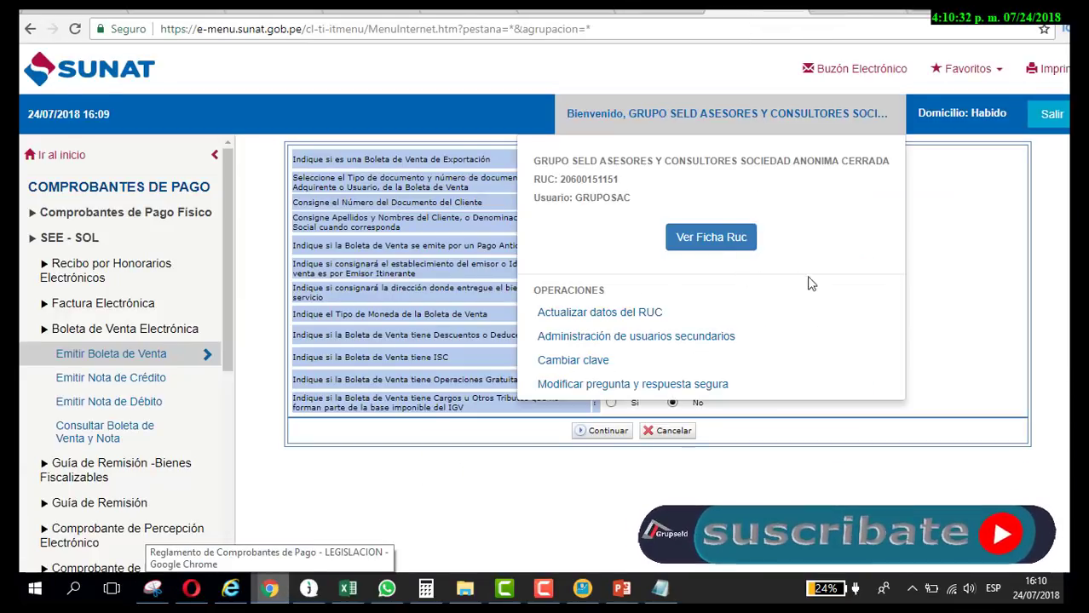
click(683, 220)
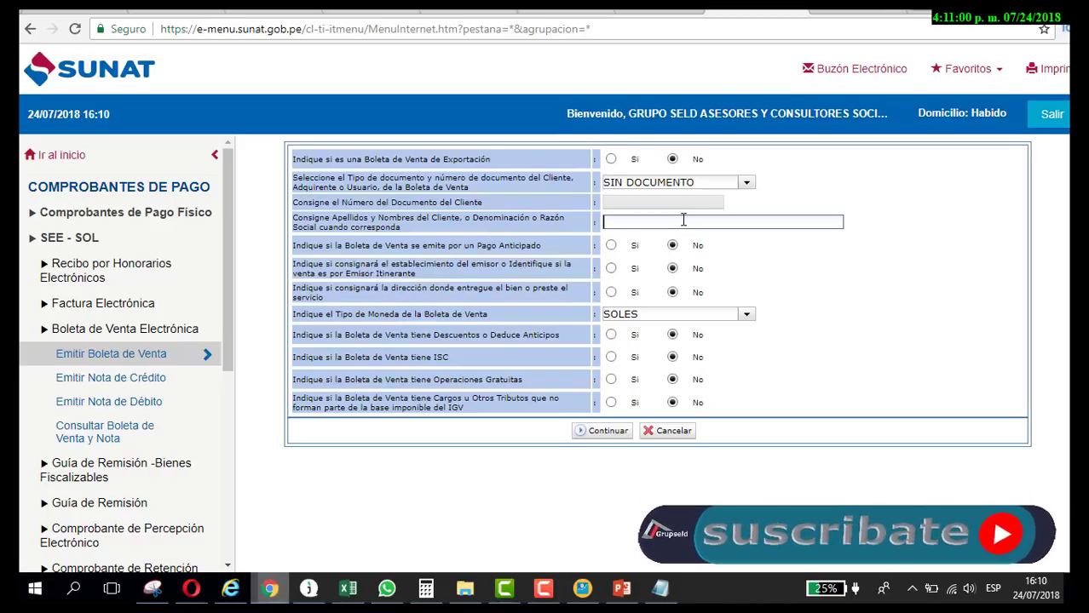
text(ventas dias)
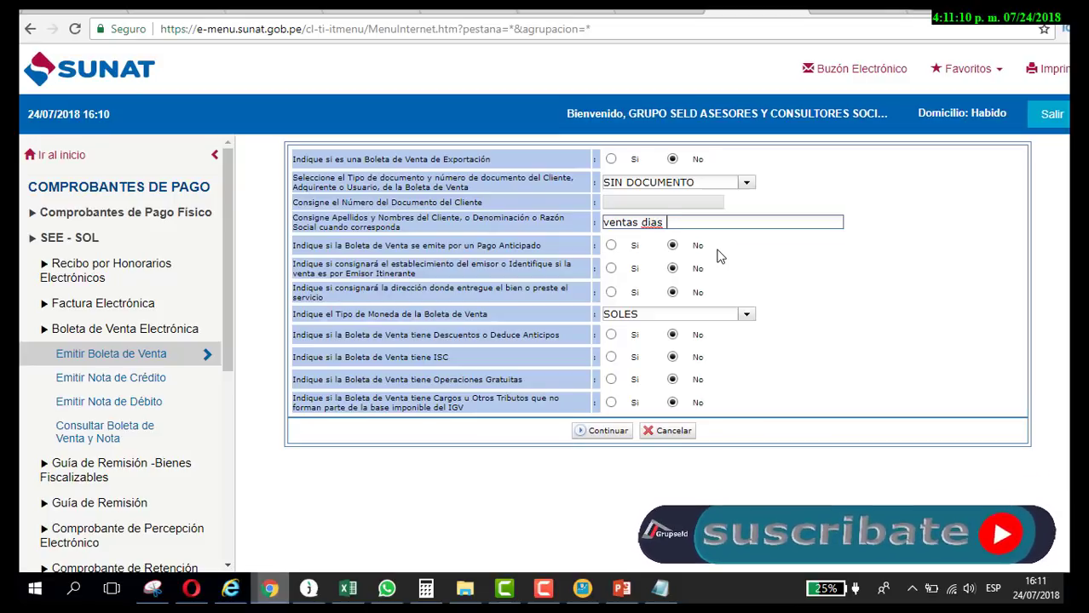
key(BackSpace)
key(BackSpace)
key(BackSpace)
key(BackSpace)
key(BackSpace)
key(BackSpace)
key(BackSpace)
key(BackSpace)
key(BackSpace)
key(BackSpace)
key(BackSpace)
key(BackSpace)
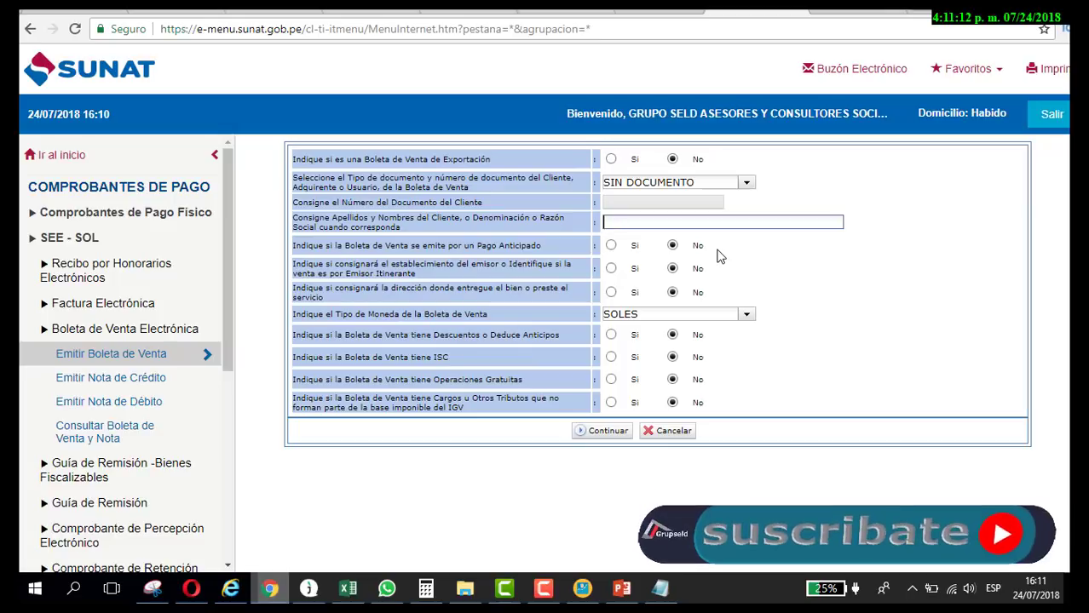
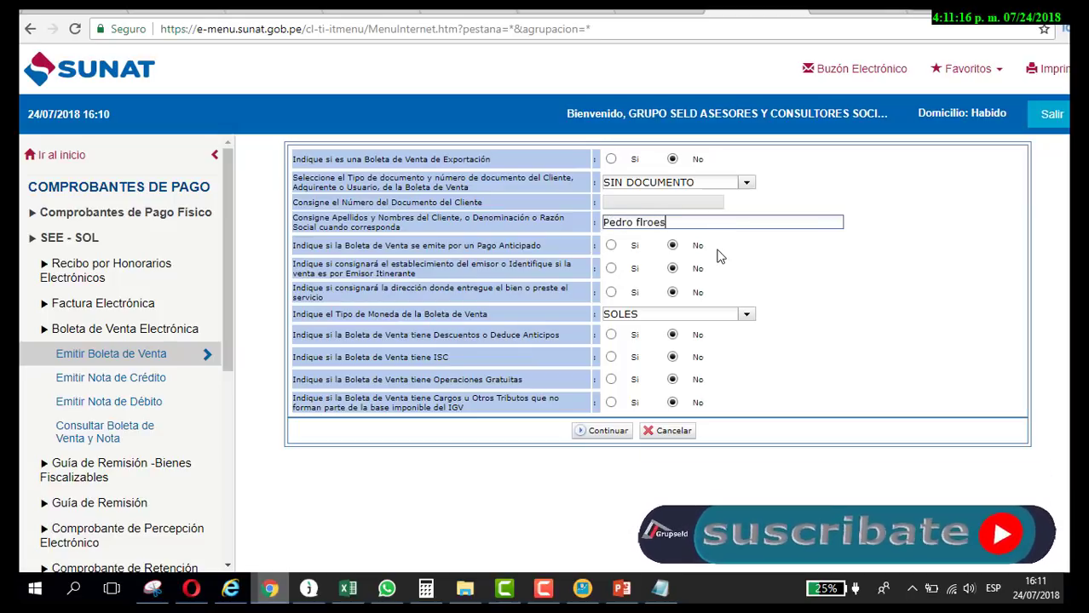
click(856, 321)
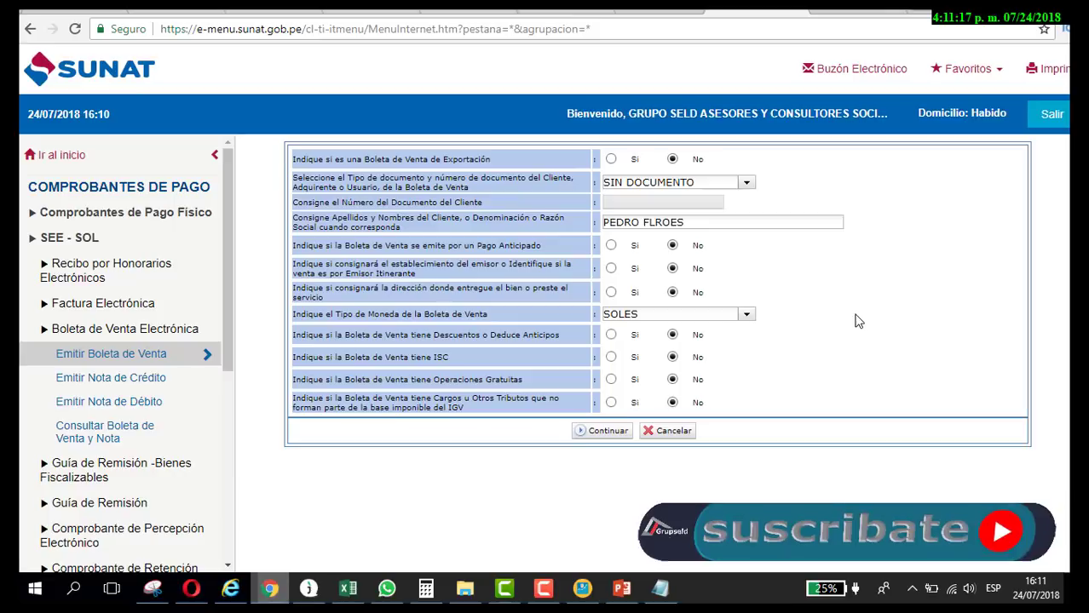
Step: Correct the misspelled surname in the client's name field
click(645, 222)
key(Right)
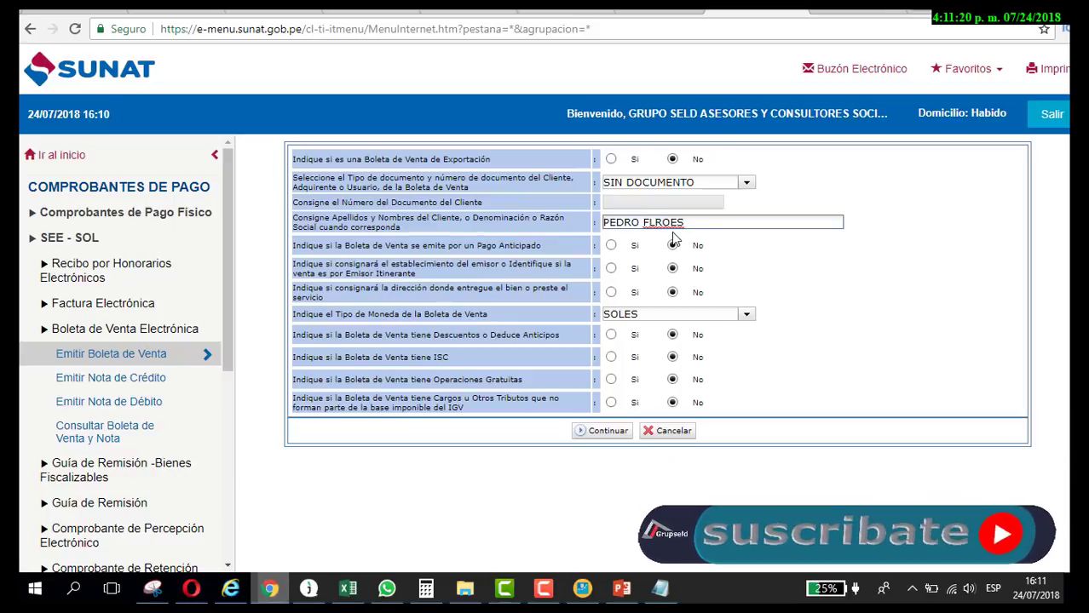
text(r)
key(End)
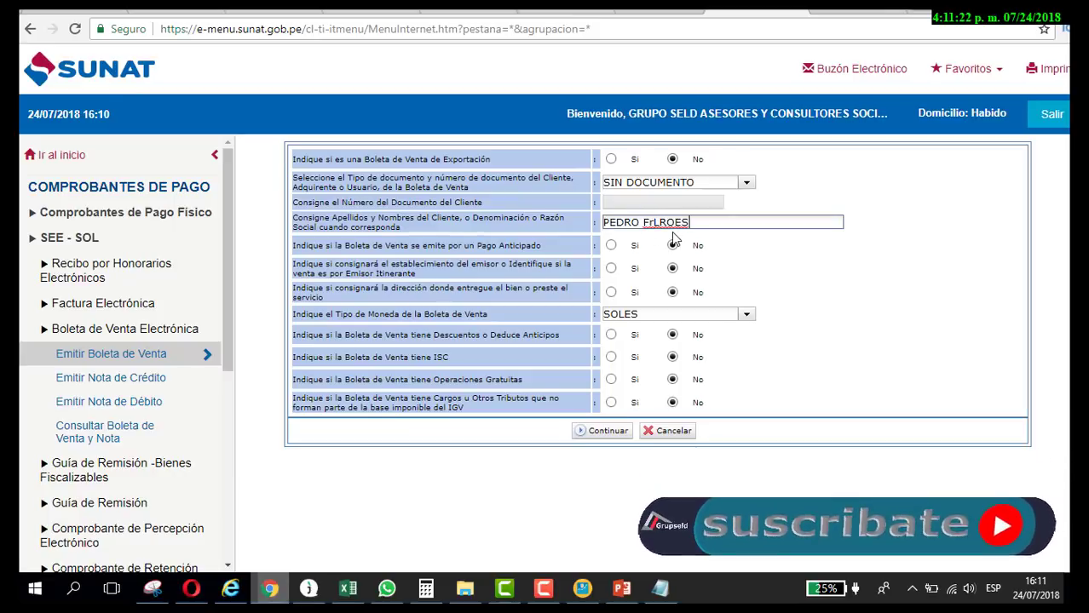
key(BackSpace)
key(BackSpace)
key(BackSpace)
key(BackSpace)
key(BackSpace)
key(BackSpace)
key(BackSpace)
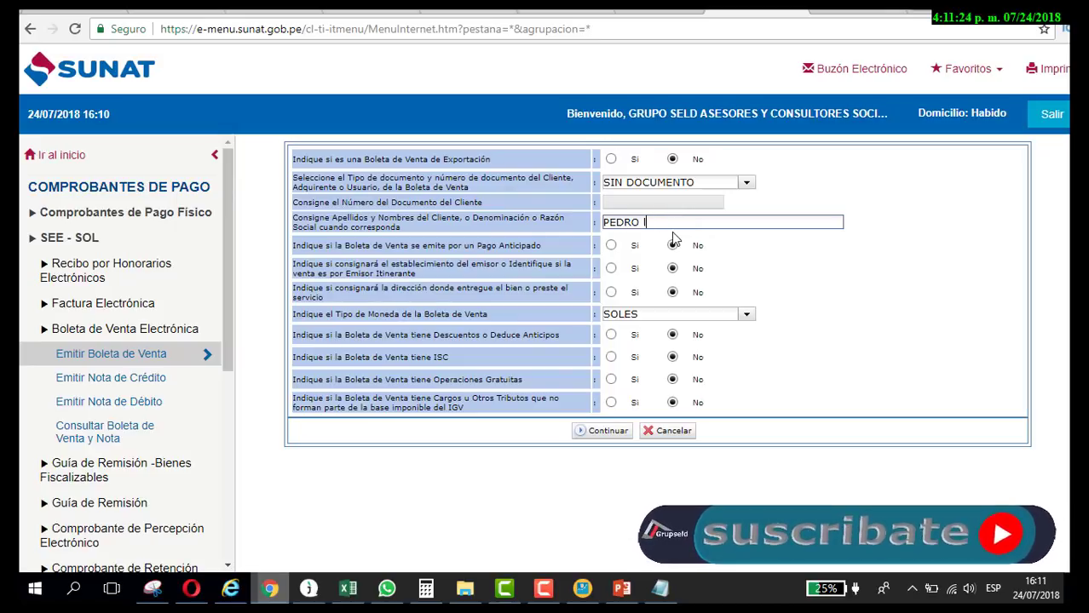
text(FLO)
key(BackSpace)
key(BackSpace)
key(BackSpace)
click(850, 274)
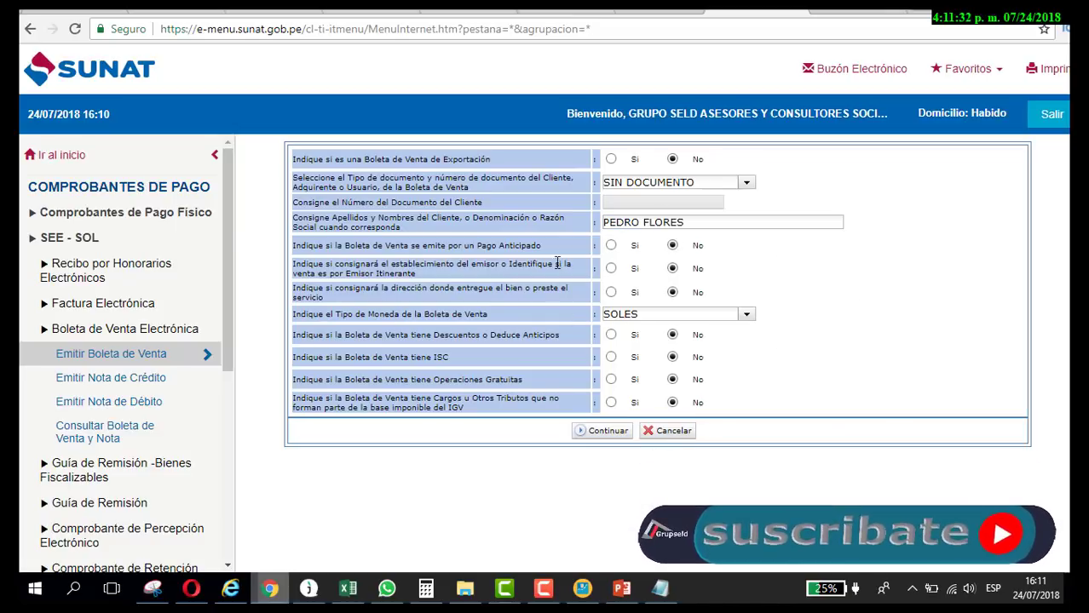
Step: Submit the boleta header details and open a Nuevo Item dialog on the item page
drag(313, 247, 764, 289)
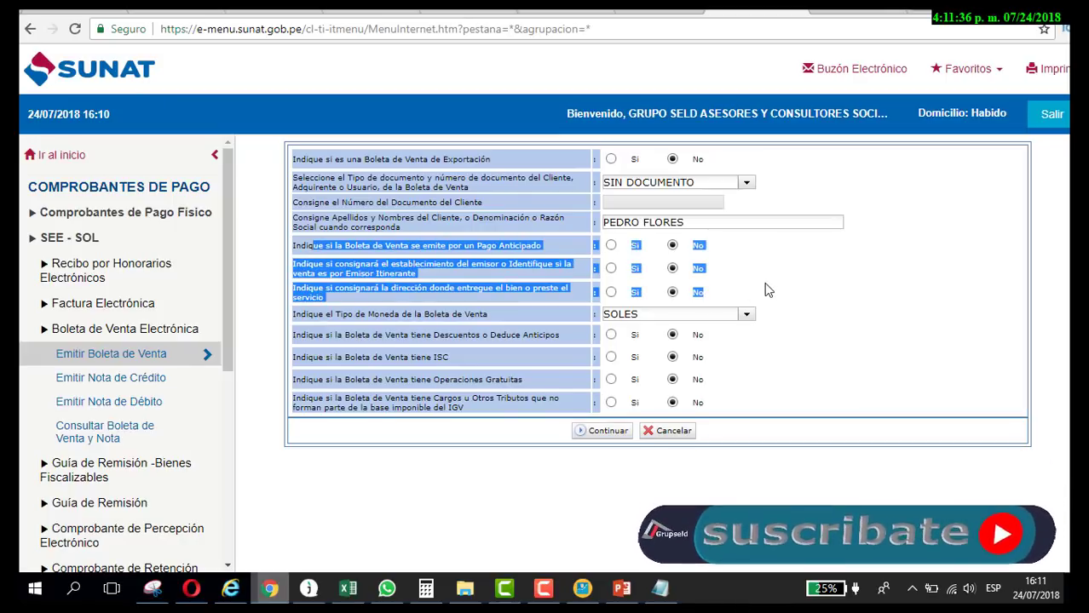
click(761, 282)
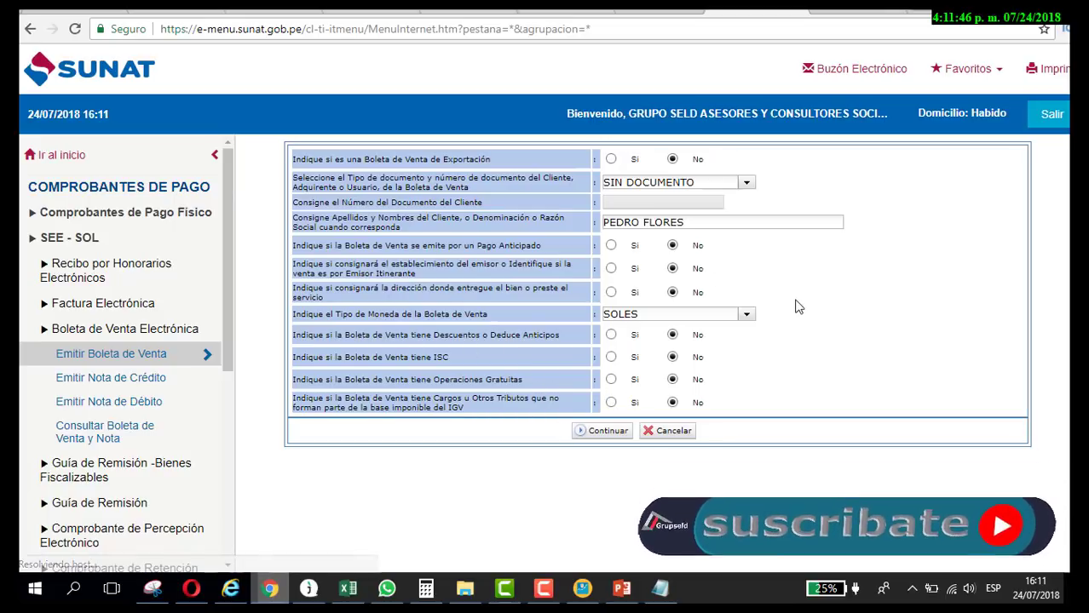
click(607, 432)
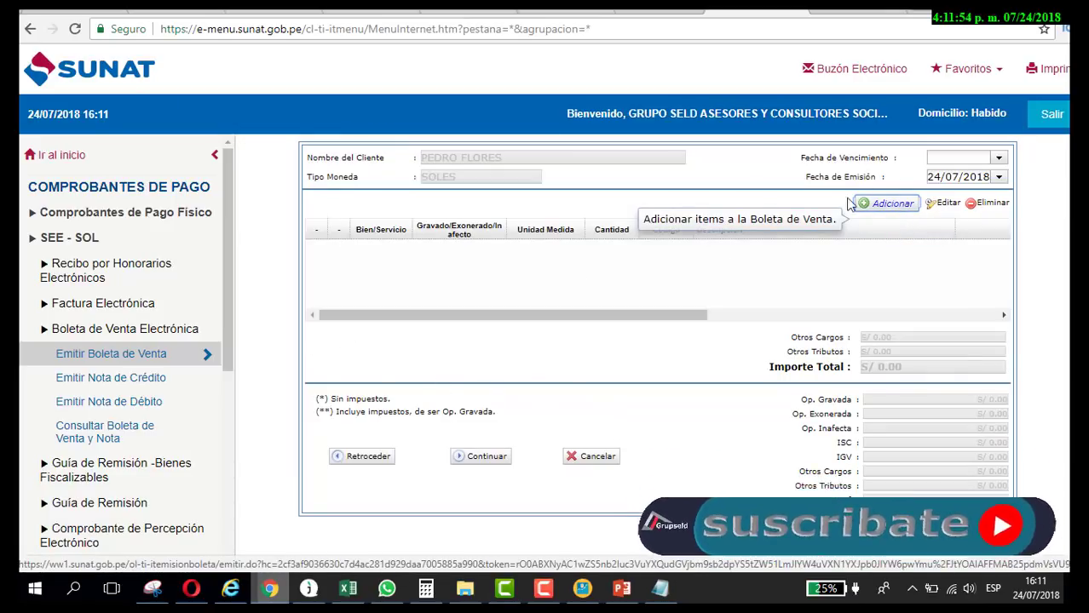
click(889, 203)
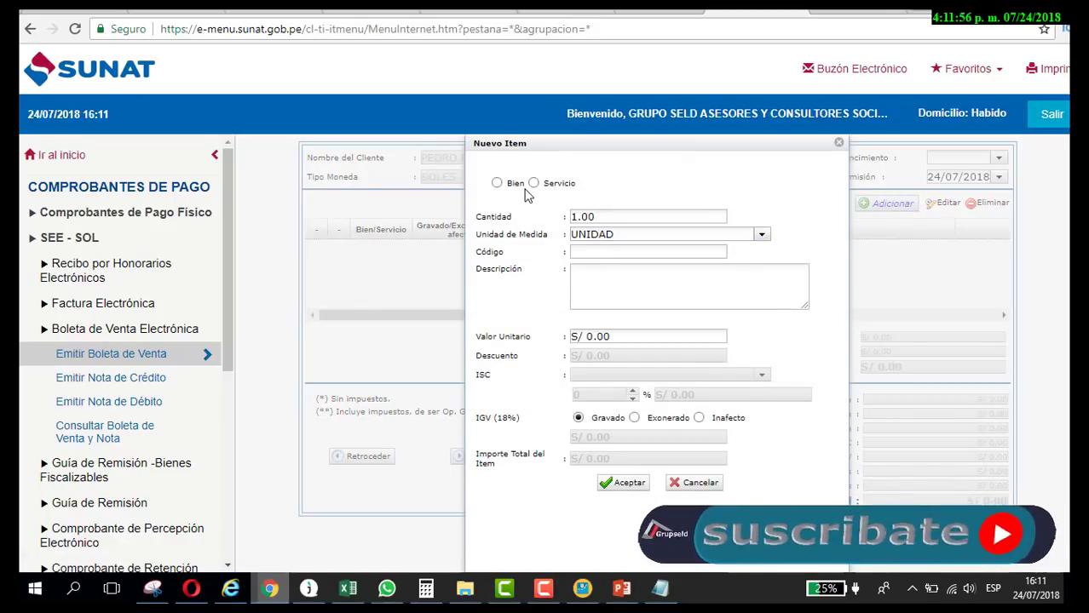